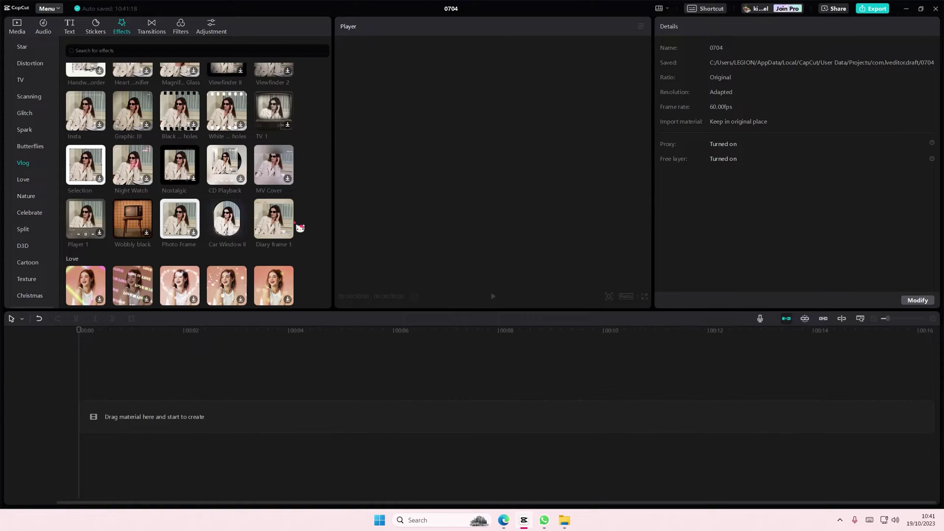
- Add video.mp4 from the Local media library to the timeline
click(16, 27)
click(23, 52)
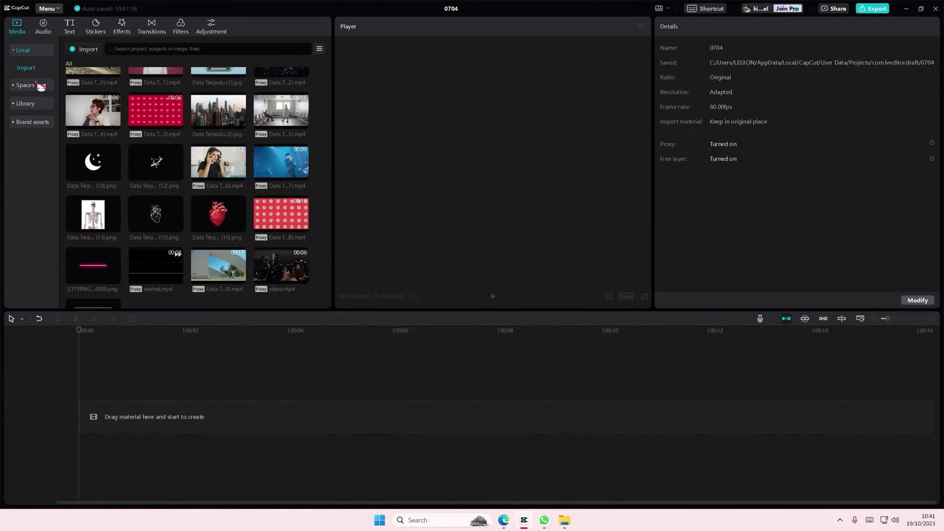
scroll(107, 258, down, 2)
click(303, 236)
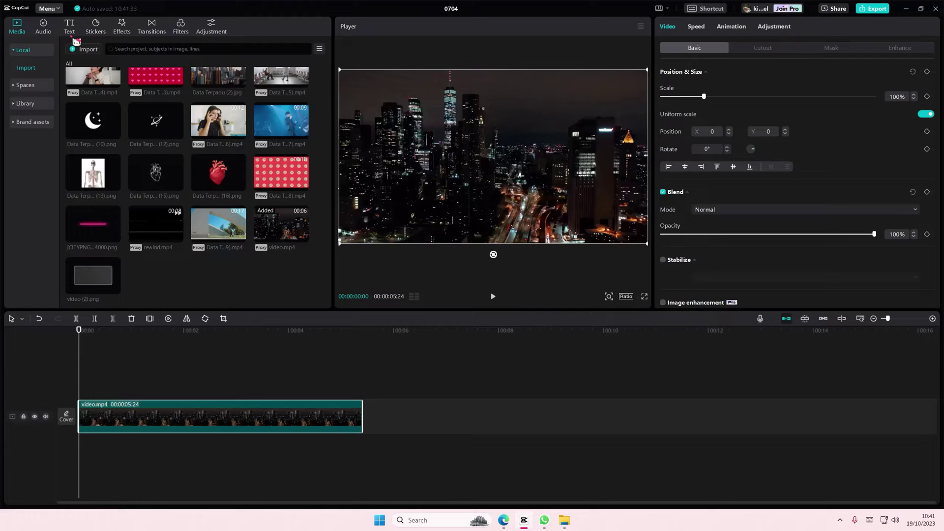
- Apply the Vlog effect Car Window II onto the night city clip
click(122, 26)
scroll(169, 237, up, 2)
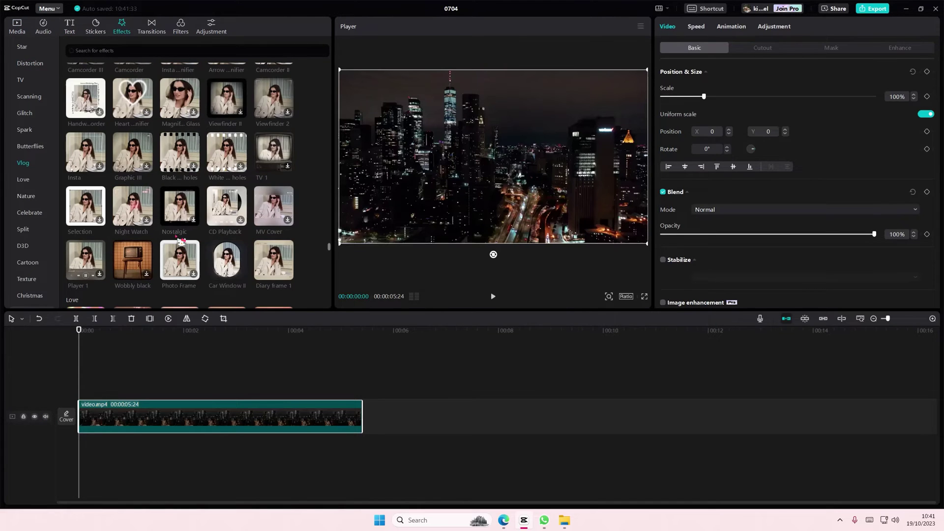
mouse_move(233, 263)
mouse_down()
mouse_move(240, 254)
mouse_move(99, 421)
mouse_up()
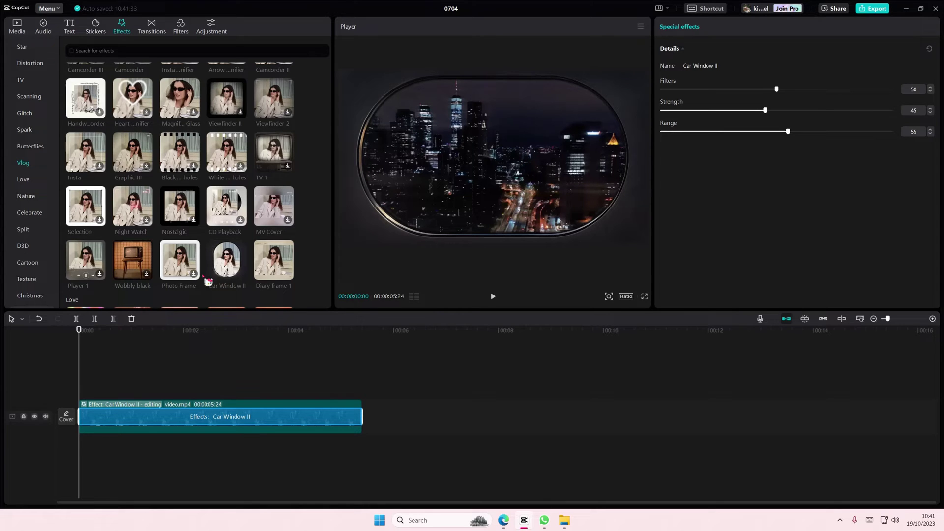
scroll(193, 269, down, 1)
scroll(244, 260, down, 1)
scroll(262, 243, down, 1)
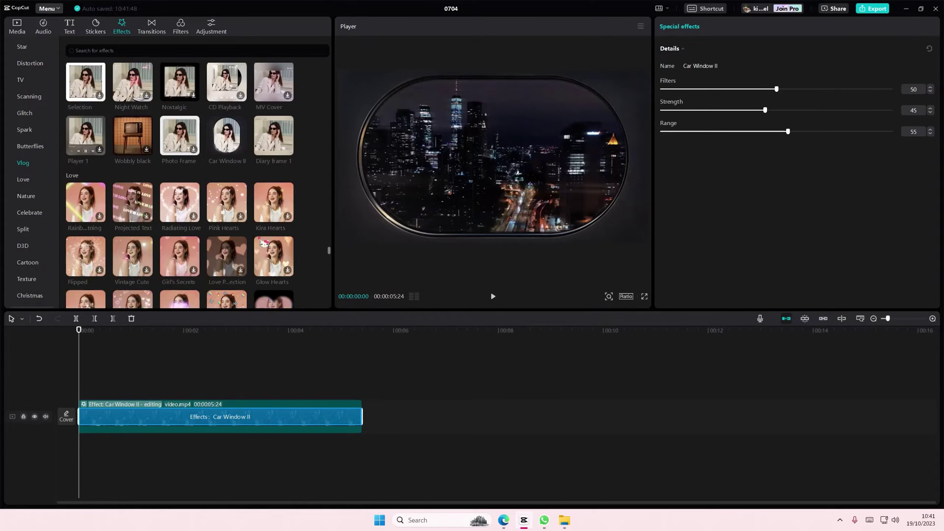
scroll(265, 229, up, 2)
scroll(270, 214, up, 2)
scroll(271, 215, up, 1)
scroll(272, 214, up, 2)
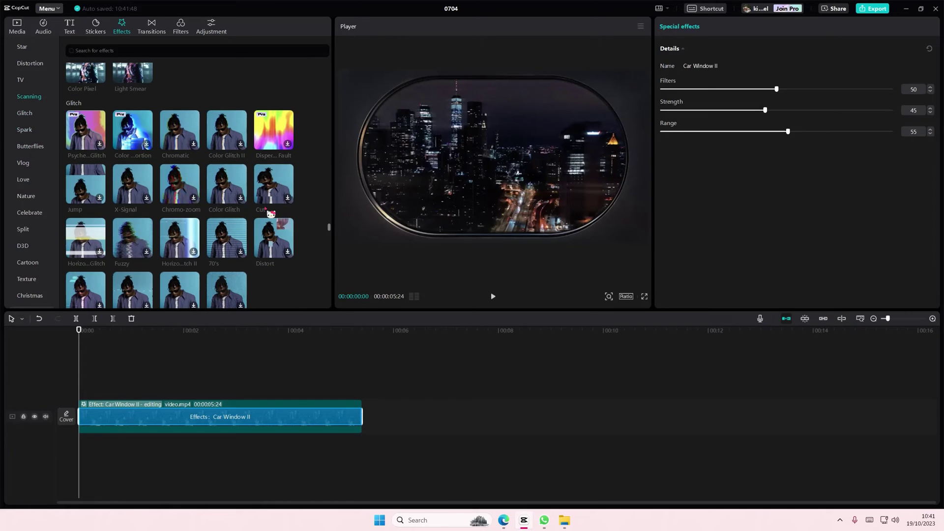
scroll(257, 227, up, 2)
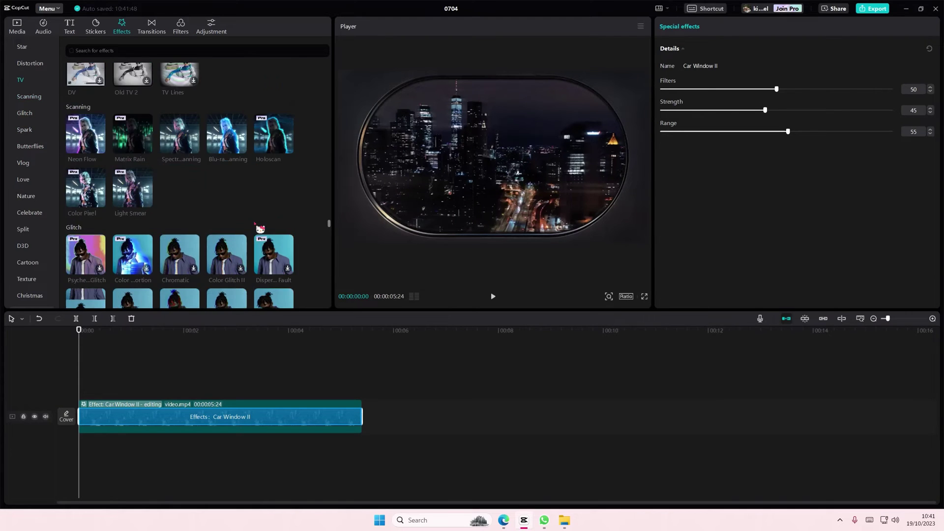
scroll(261, 233, up, 2)
scroll(251, 229, up, 2)
scroll(222, 221, up, 2)
scroll(184, 207, up, 1)
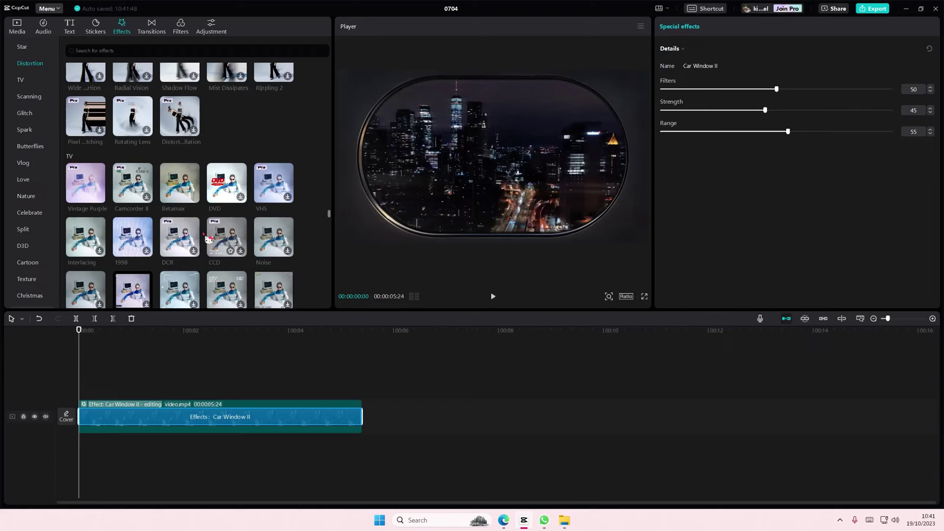
click(159, 196)
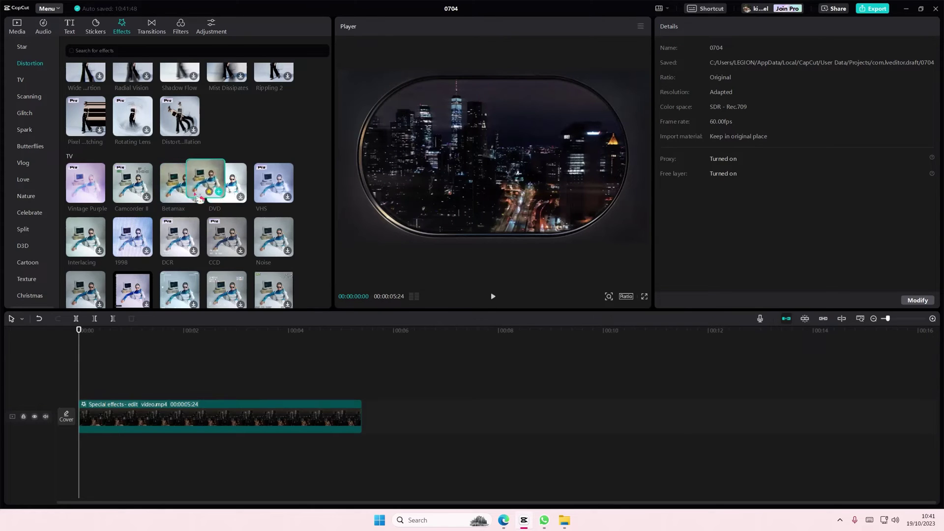
- Apply Betamax to the clip with blur 44, twist 30 and sharpen 15
drag(181, 181, 96, 429)
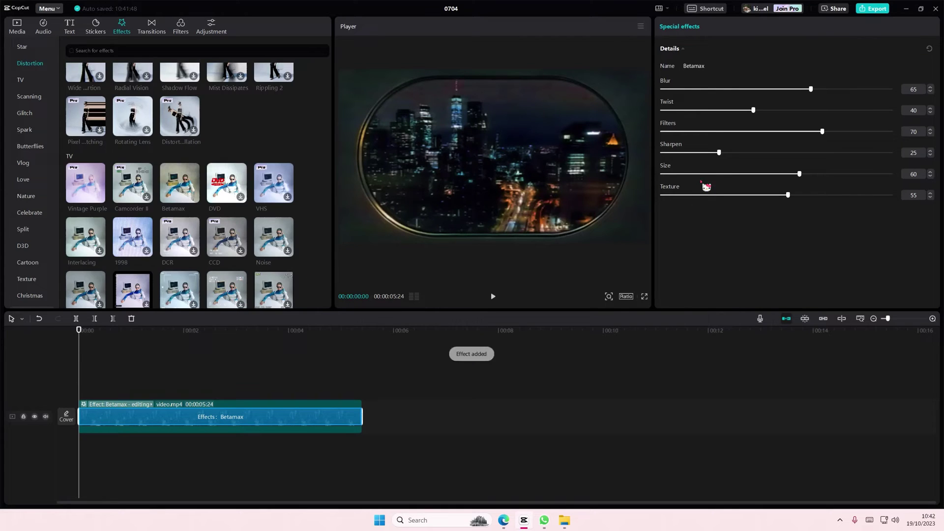
mouse_move(811, 89)
mouse_down()
mouse_move(753, 90)
mouse_move(764, 109)
mouse_move(730, 109)
mouse_up()
mouse_move(822, 132)
mouse_down()
mouse_move(757, 132)
mouse_move(826, 144)
mouse_up()
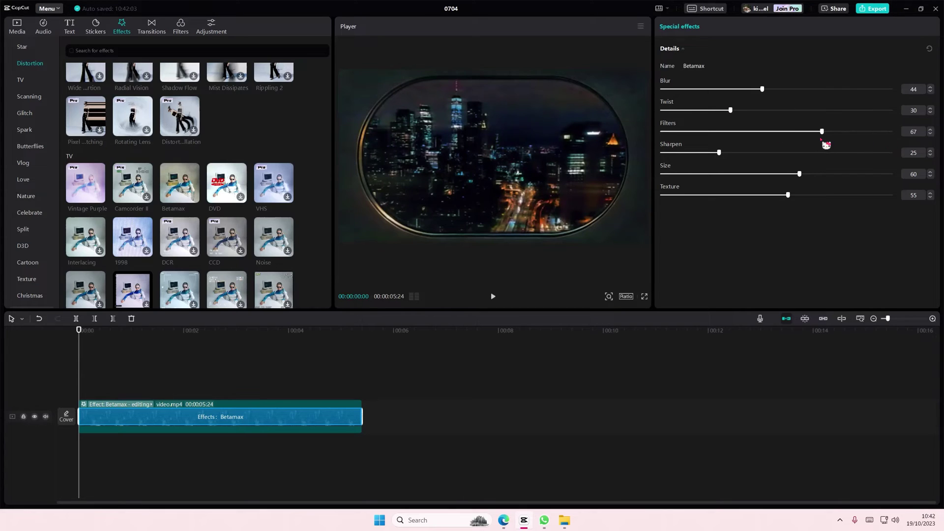
drag(719, 152, 698, 154)
- Select the skyline clip and toggle its built-in Effects off and back on
click(206, 375)
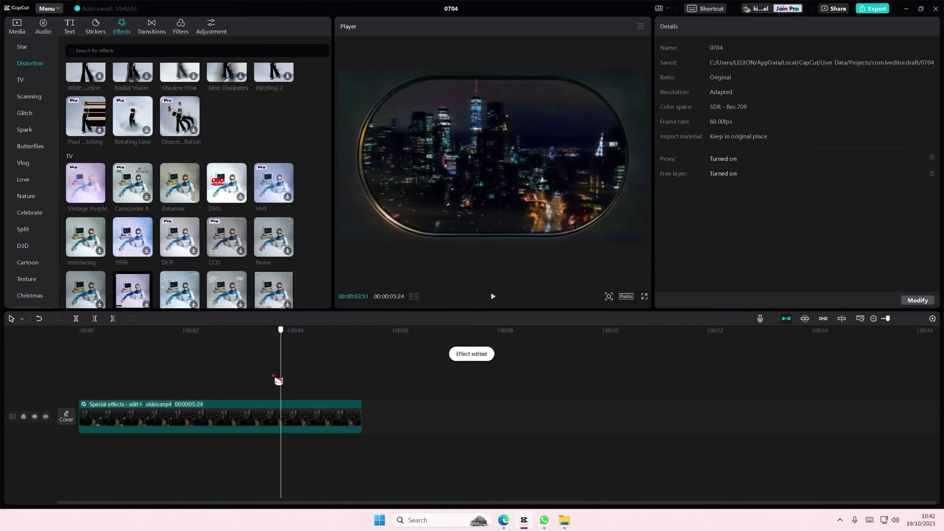
click(66, 346)
click(155, 408)
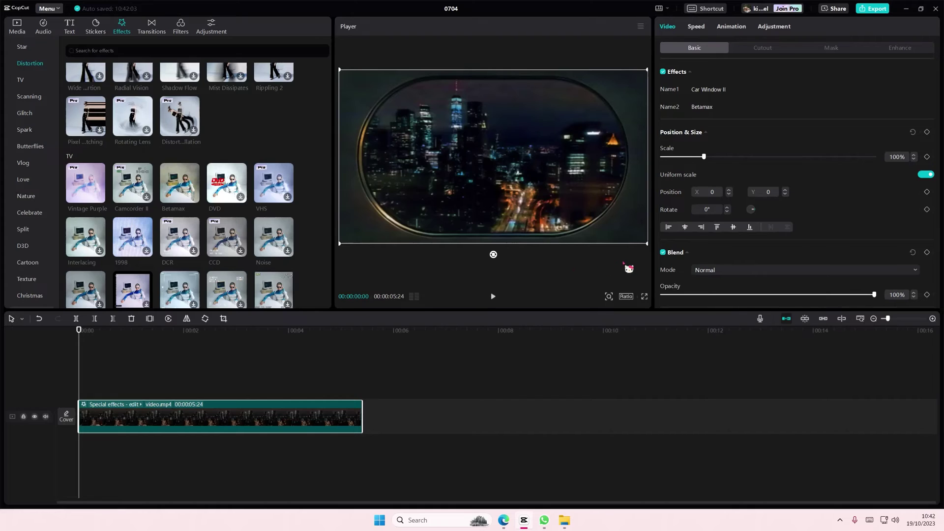
click(666, 74)
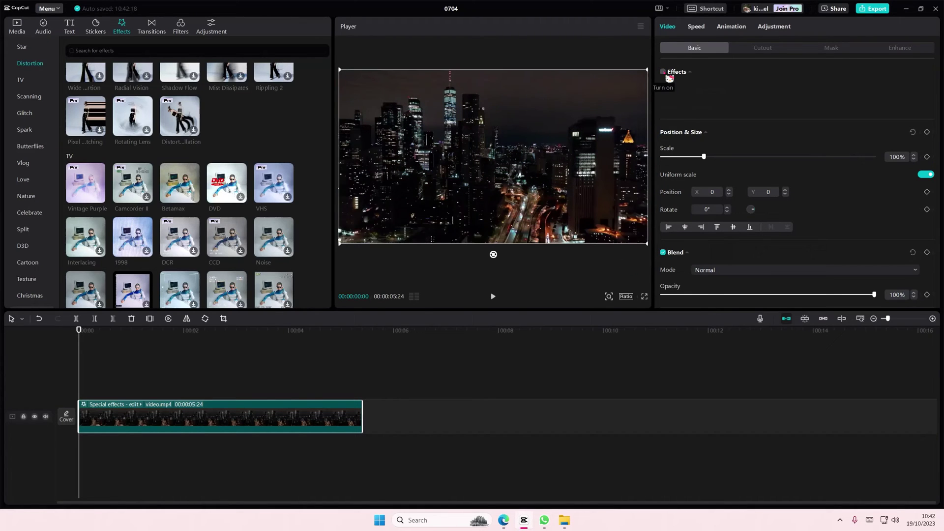
click(667, 75)
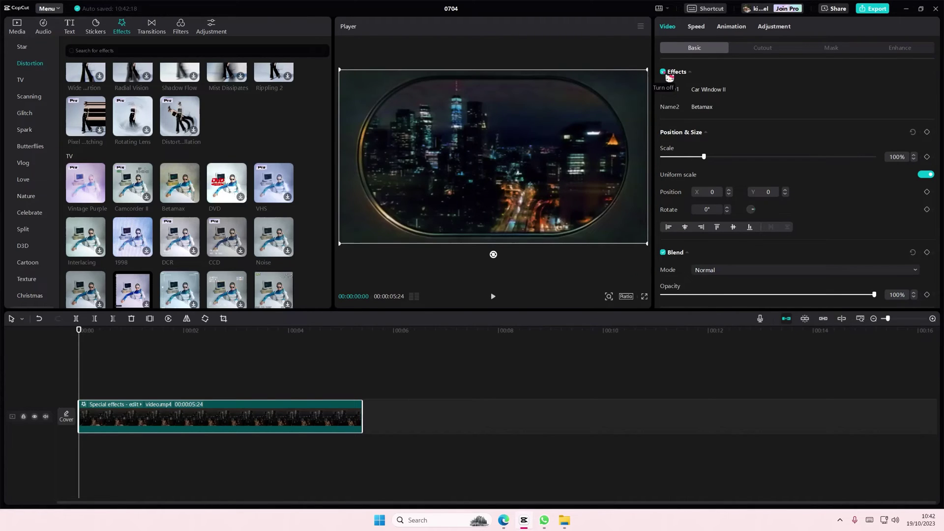
click(666, 75)
- View Car Window II settings, then delete Betamax from the clip and undo it
click(746, 92)
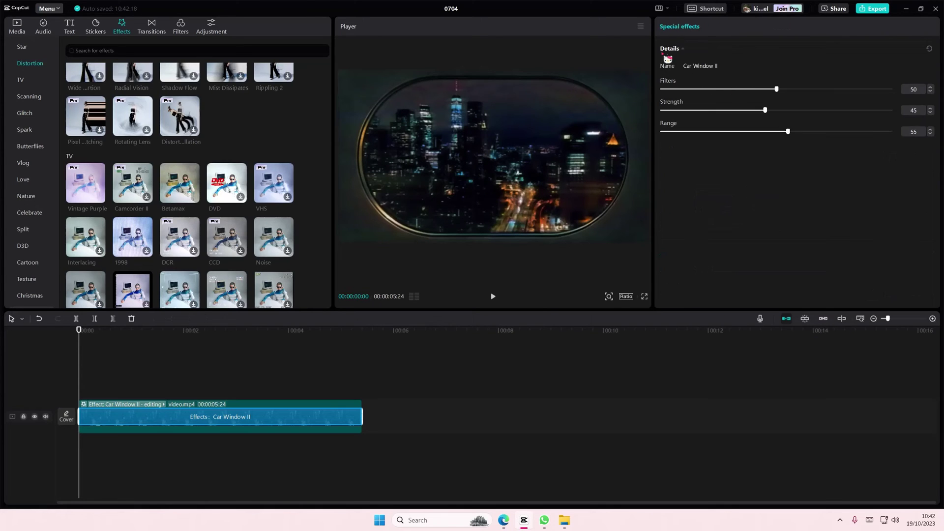
click(169, 381)
click(182, 413)
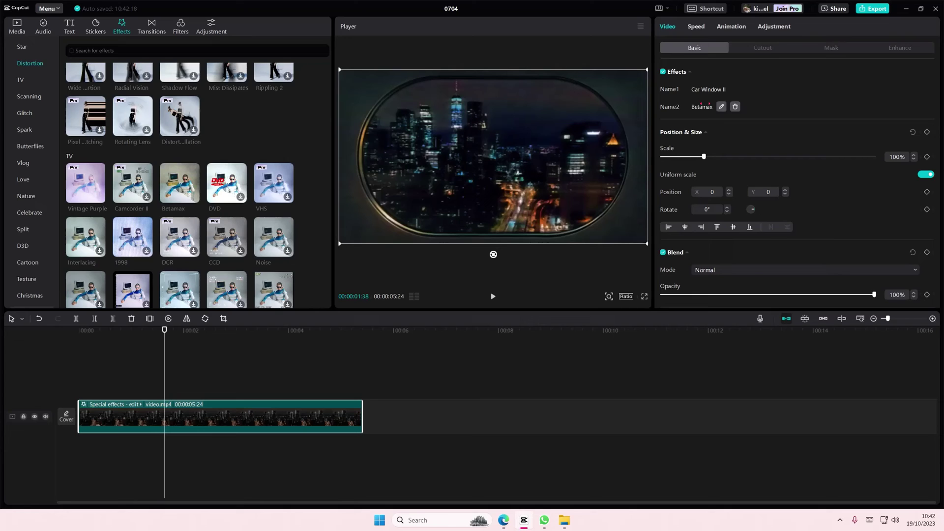
mouse_move(702, 107)
click(735, 107)
key(ctrl+z)
drag(185, 351, 72, 348)
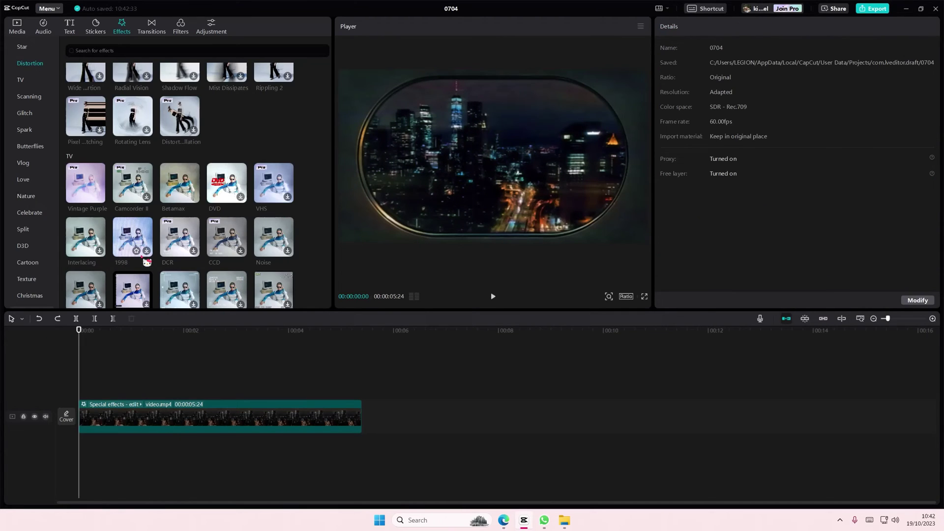
mouse_move(133, 236)
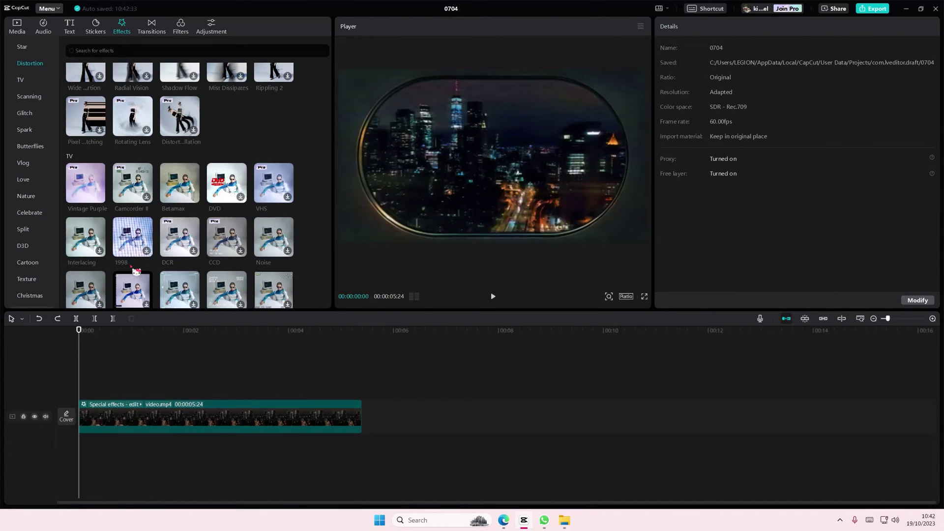
drag(130, 359, 72, 360)
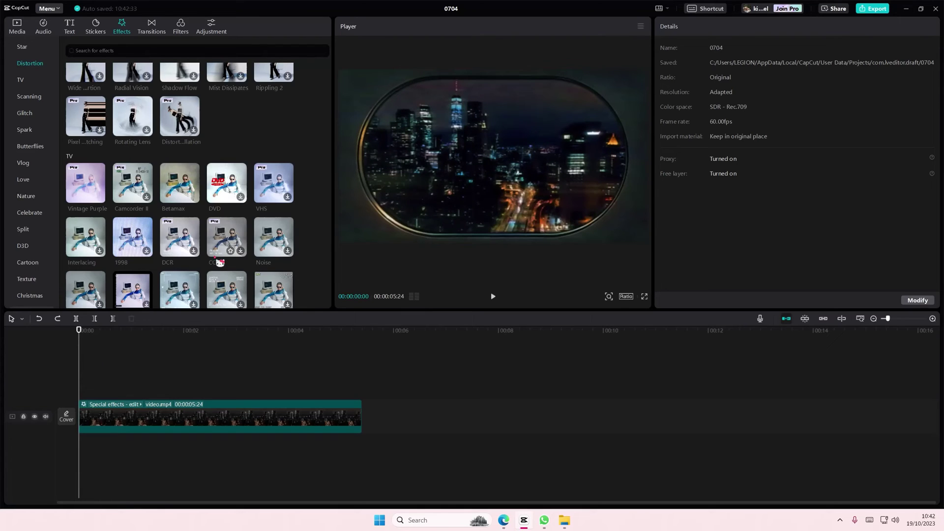
drag(191, 298, 82, 391)
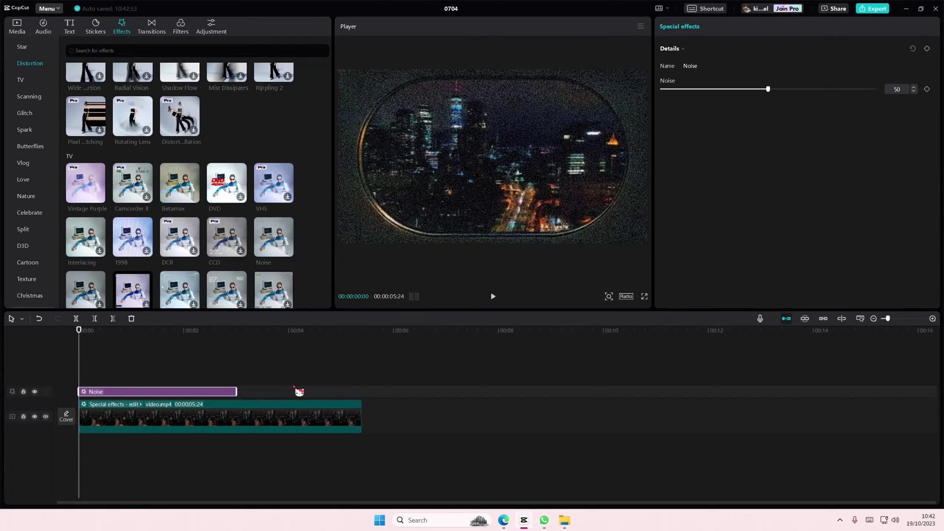
click(267, 297)
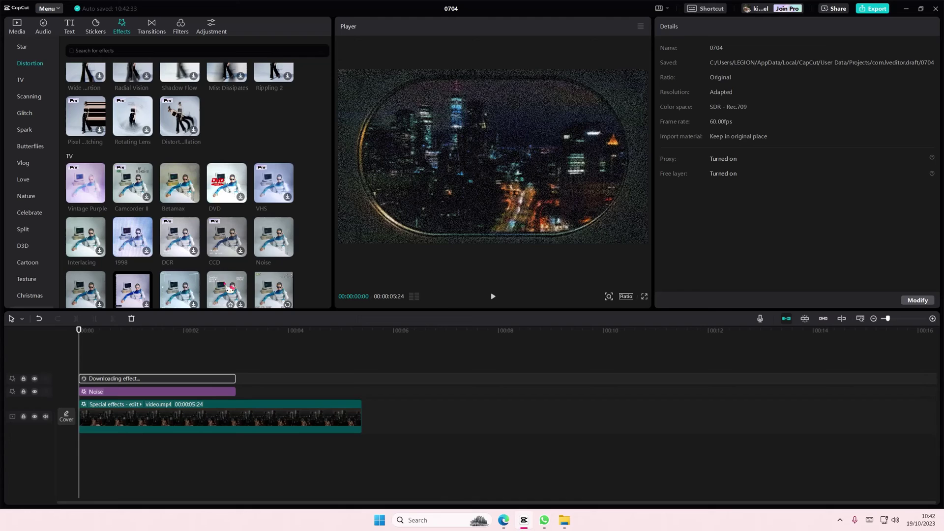
click(179, 377)
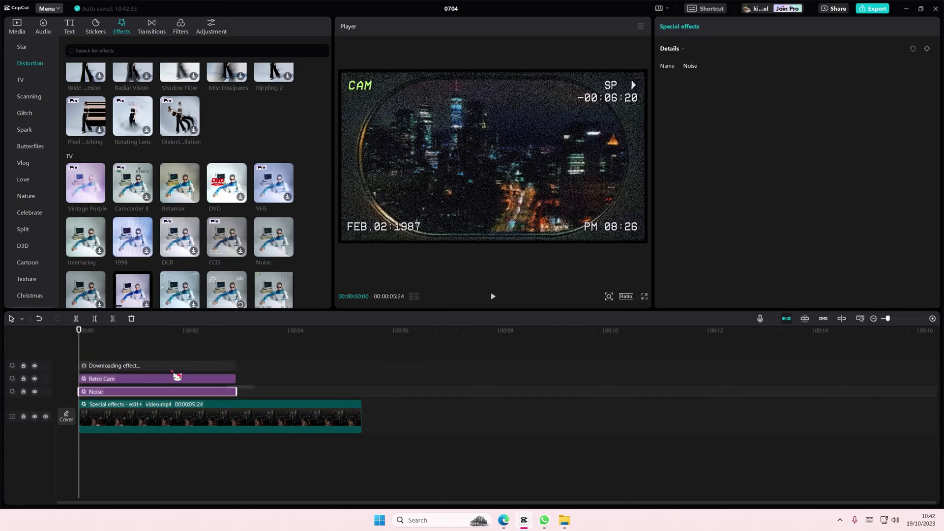
key(Delete)
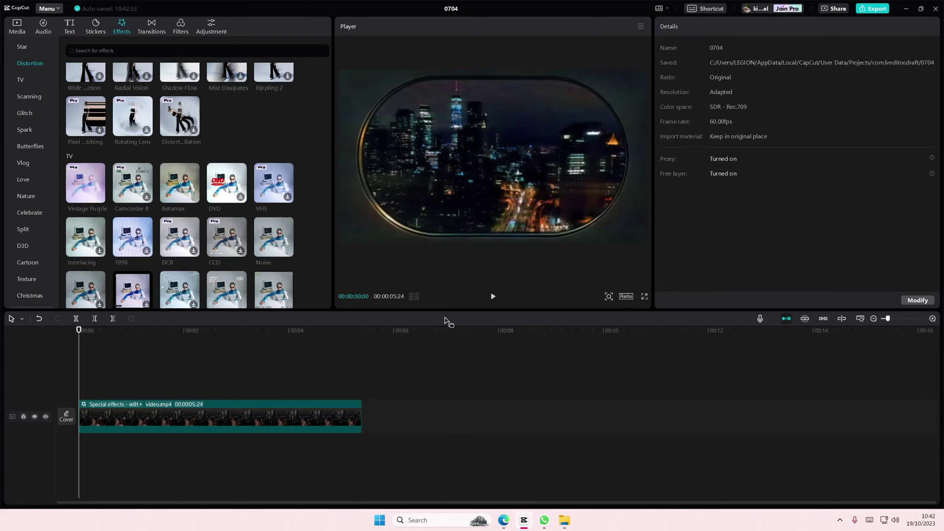
click(494, 298)
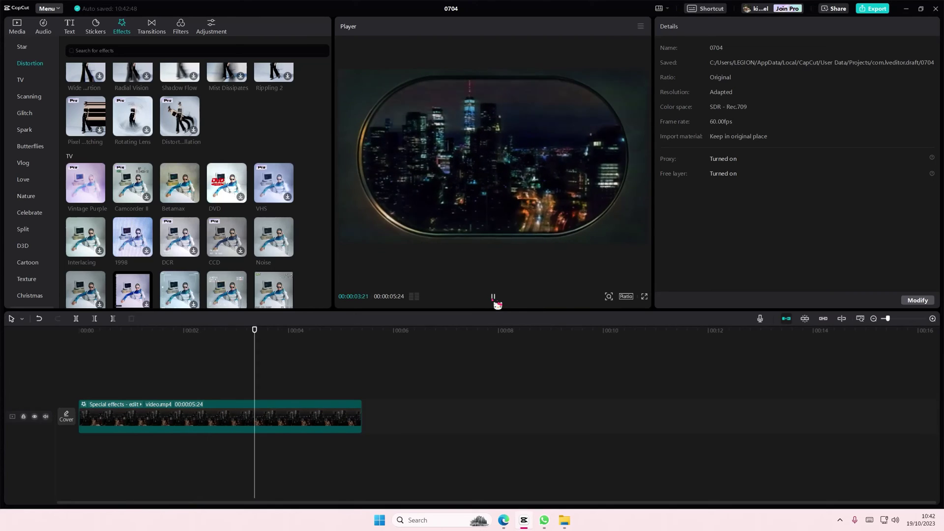
click(493, 298)
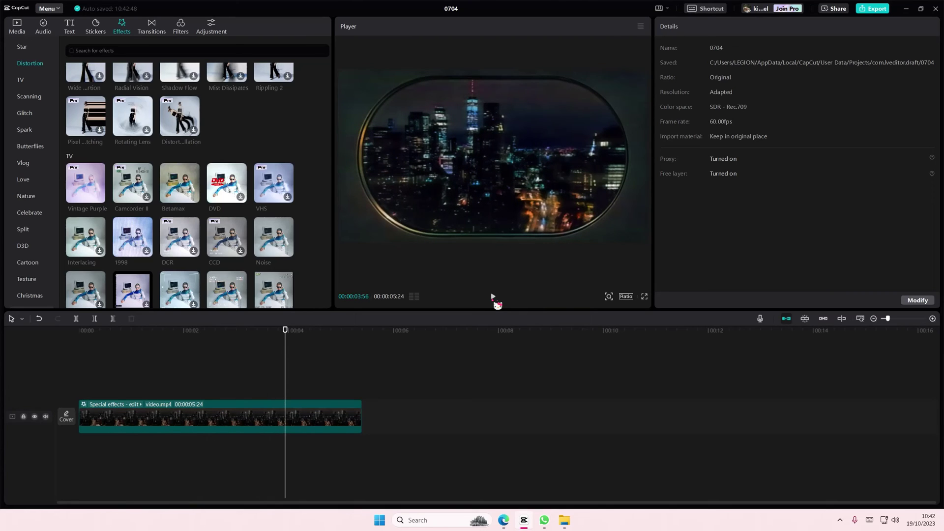